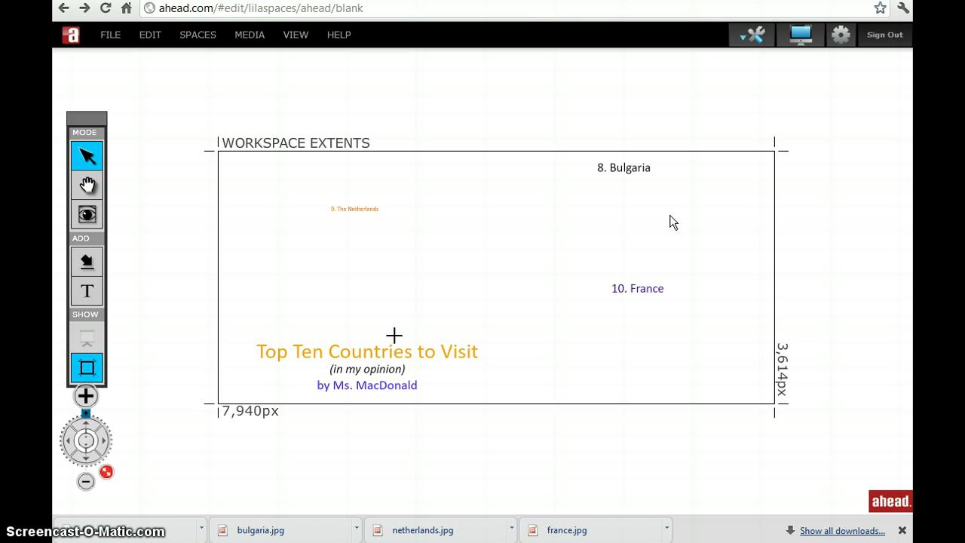
Open the media library and look through the audio, image and video files stored in it
{"action": "left_click", "coordinate": [679, 222]}
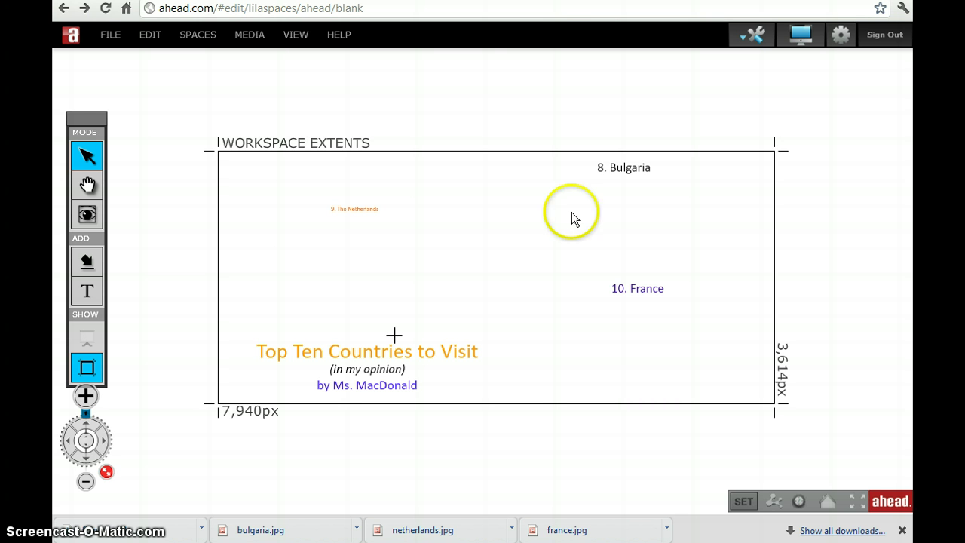
{"action": "left_click", "coordinate": [87, 262]}
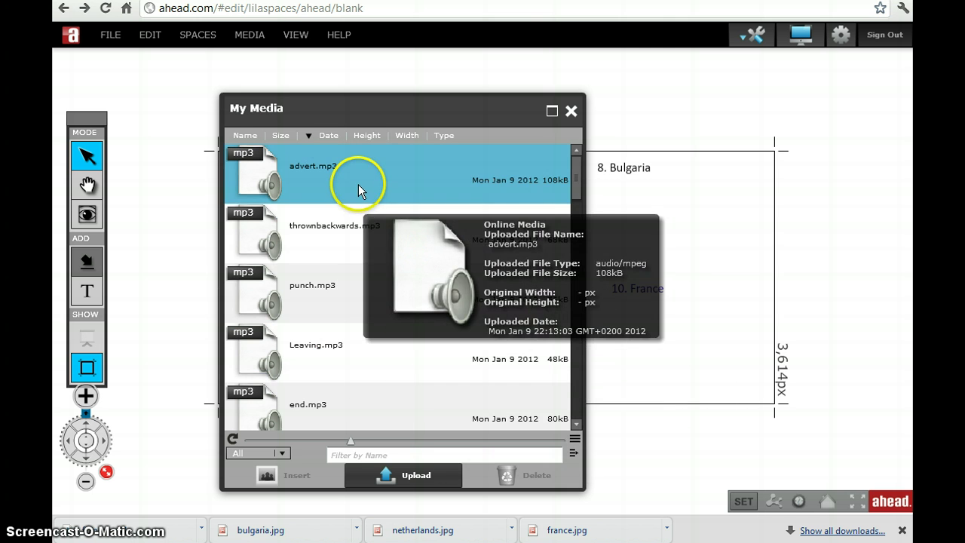
{"action": "mouse_move", "coordinate": [335, 260]}
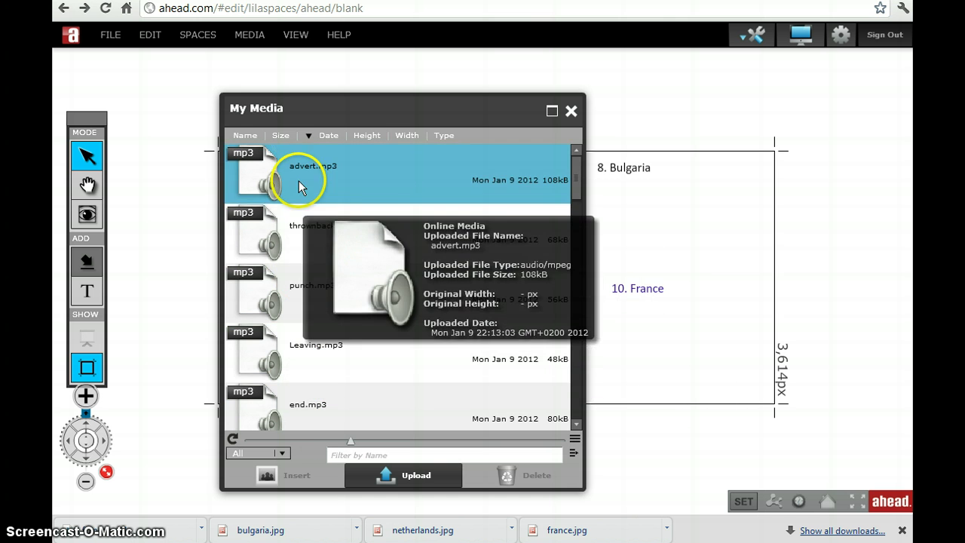
{"action": "left_click_drag", "start_coordinate": [575, 175], "coordinate": [576, 249]}
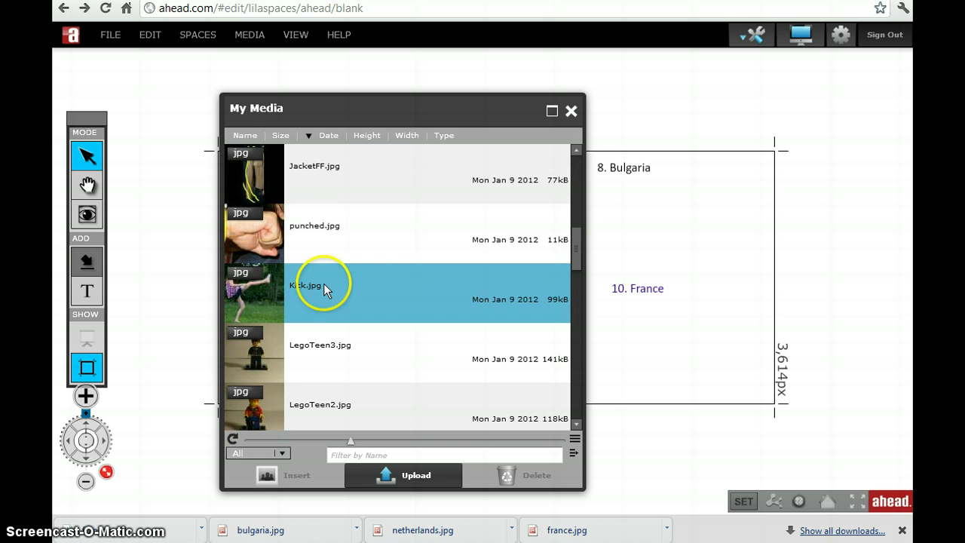
{"action": "left_click_drag", "start_coordinate": [577, 244], "coordinate": [573, 379]}
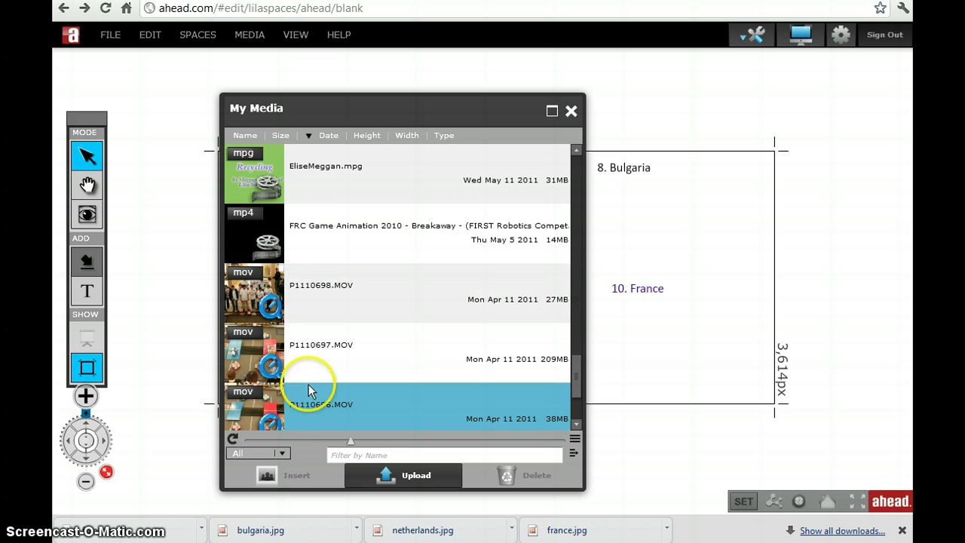
{"action": "mouse_move", "coordinate": [304, 406]}
{"action": "mouse_move", "coordinate": [340, 341]}
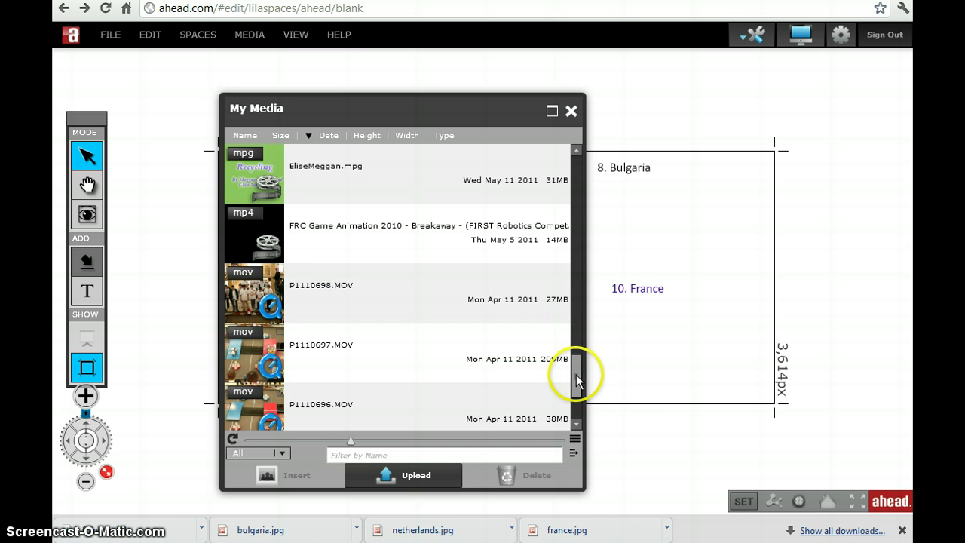
{"action": "left_click_drag", "start_coordinate": [576, 380], "coordinate": [579, 156]}
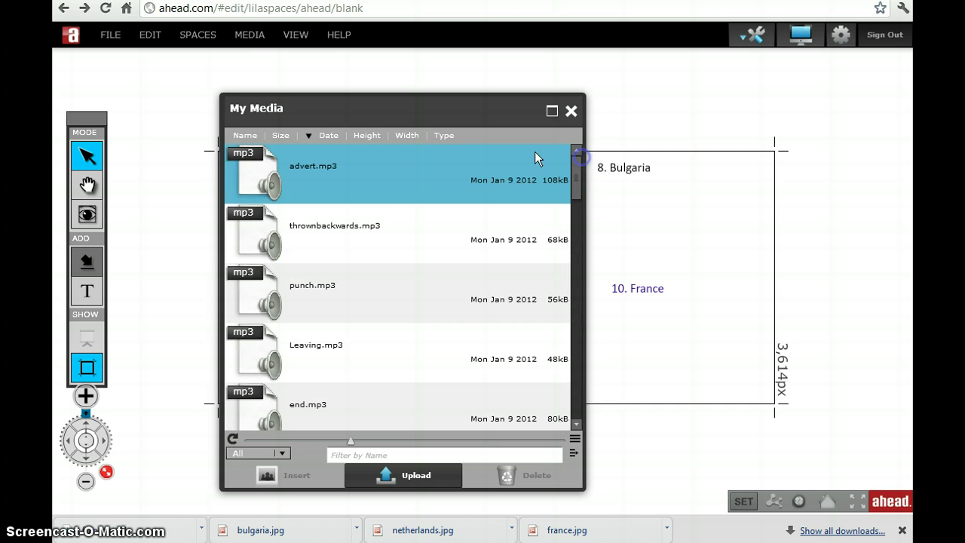
{"action": "mouse_move", "coordinate": [467, 351]}
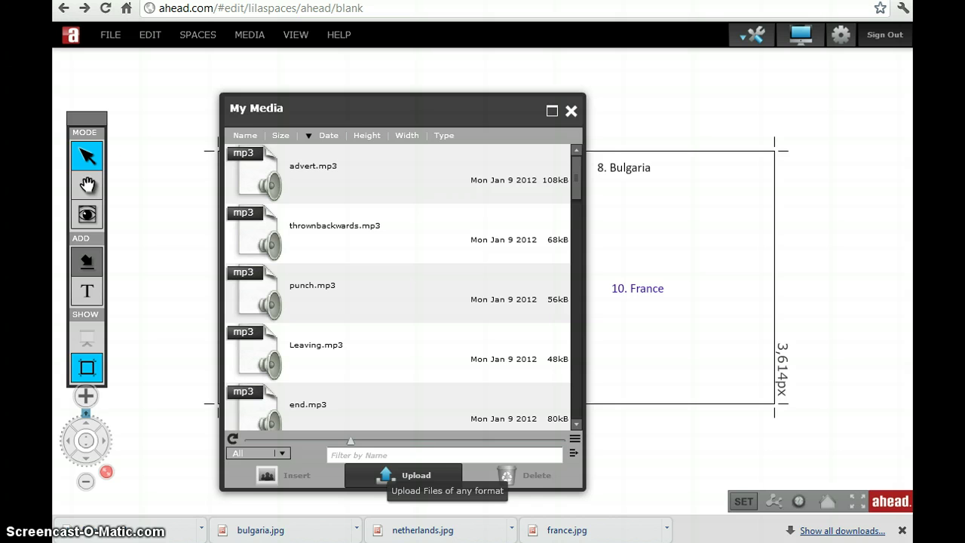
Upload bulgaria.jpg, france.jpg, france.mp3 and netherlands.jpg from the school pictures folder to the media library
{"action": "left_click", "coordinate": [407, 478]}
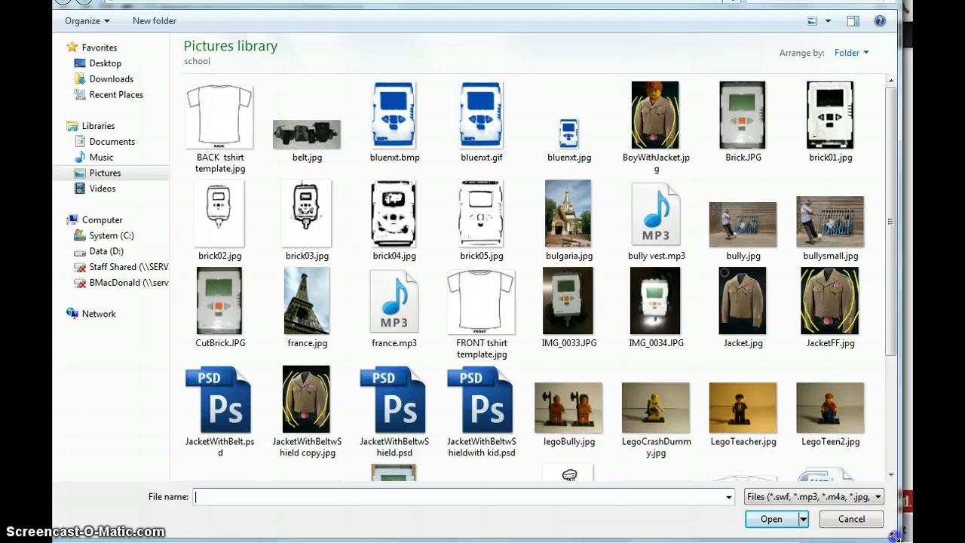
{"action": "left_click_drag", "start_coordinate": [892, 535], "coordinate": [902, 536]}
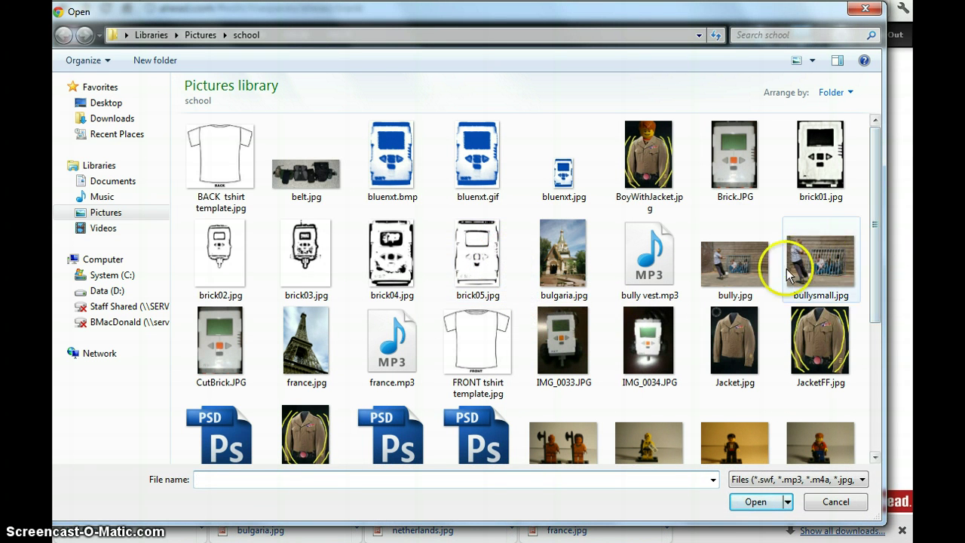
{"action": "left_click", "coordinate": [401, 350]}
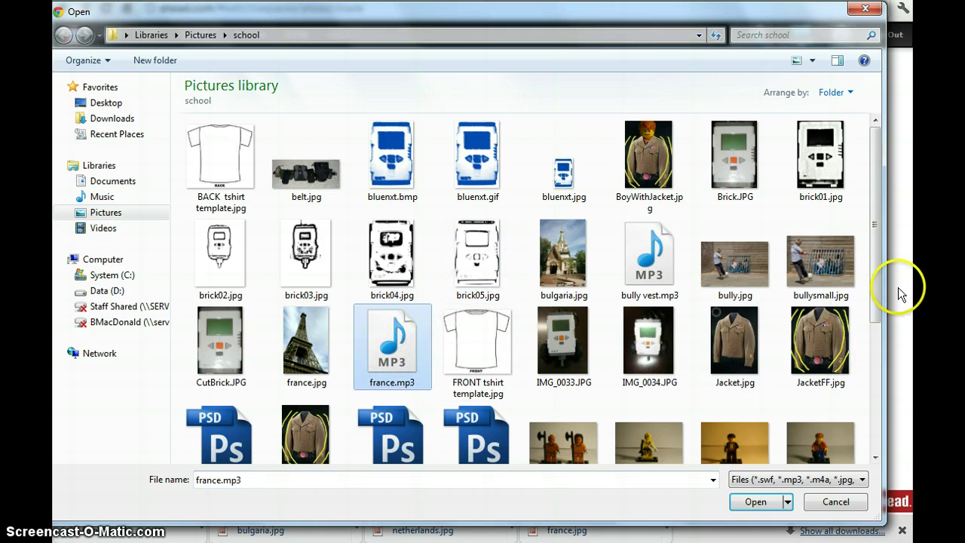
{"action": "left_click_drag", "start_coordinate": [877, 287], "coordinate": [878, 323]}
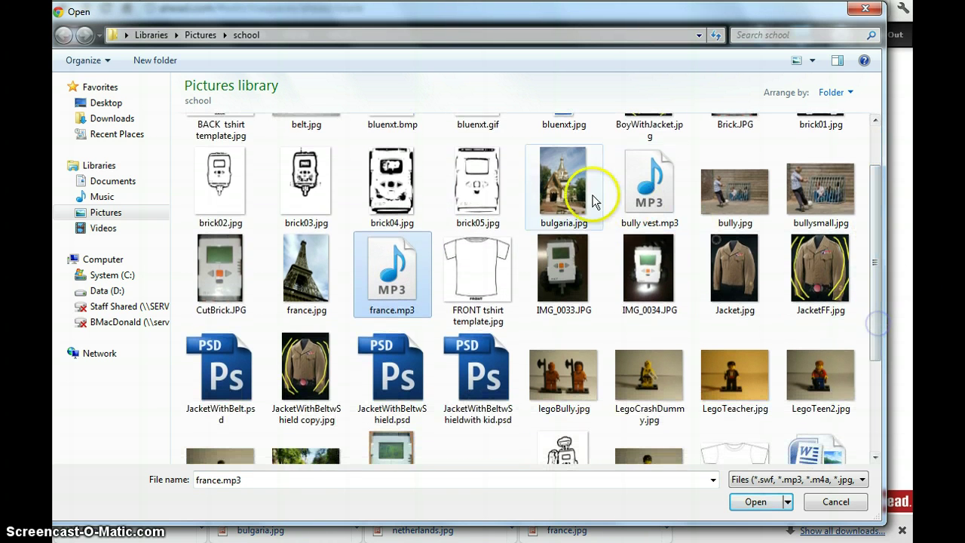
{"action": "left_click", "coordinate": [592, 190], "text": "ctrl"}
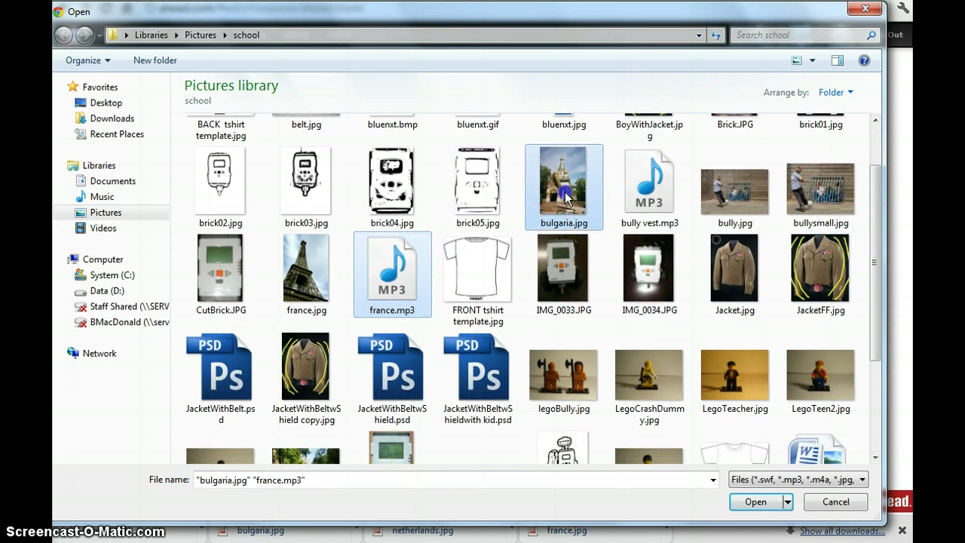
{"action": "left_click", "coordinate": [306, 270], "text": "ctrl"}
{"action": "left_click_drag", "start_coordinate": [878, 326], "coordinate": [878, 392]}
{"action": "left_click", "coordinate": [306, 361], "text": "ctrl"}
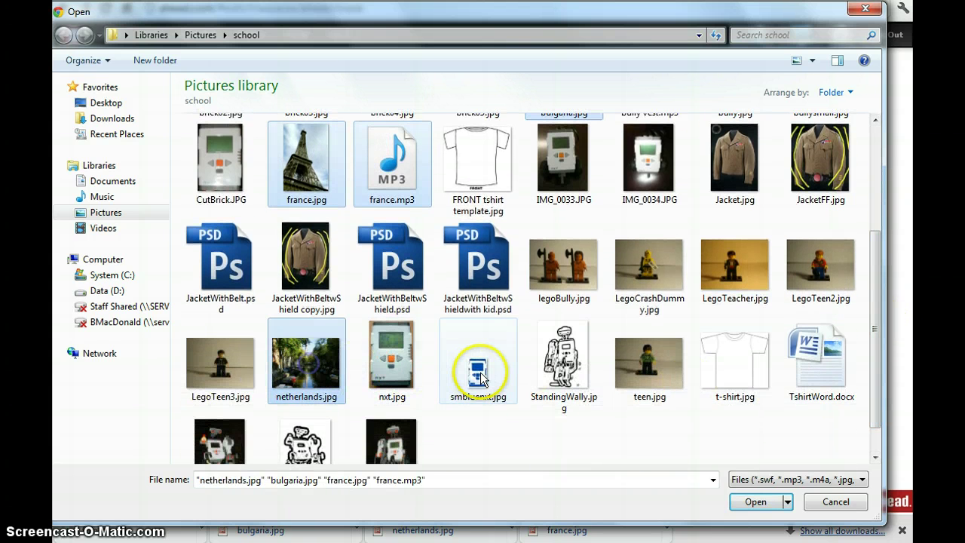
{"action": "scroll", "coordinate": [420, 319], "scroll_direction": "up", "scroll_amount": 2}
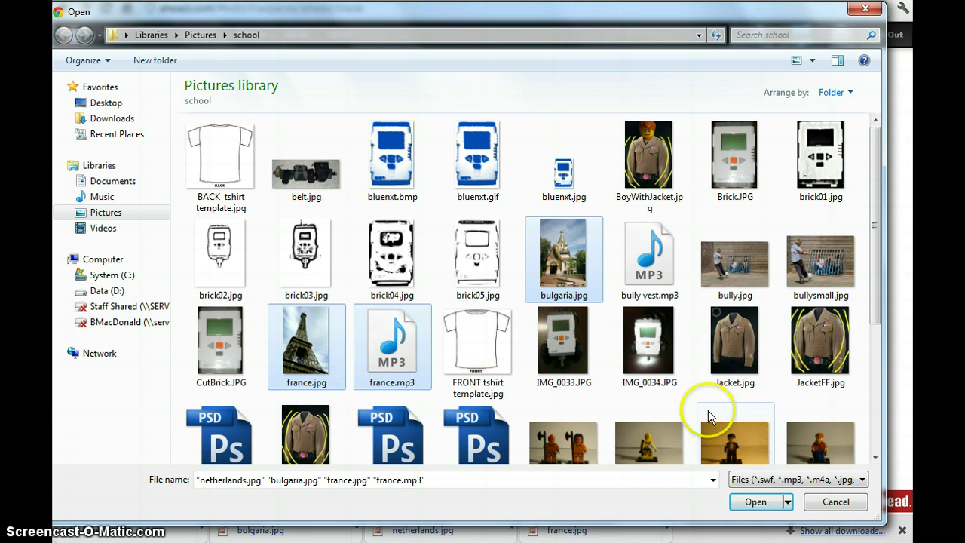
{"action": "left_click", "coordinate": [750, 504]}
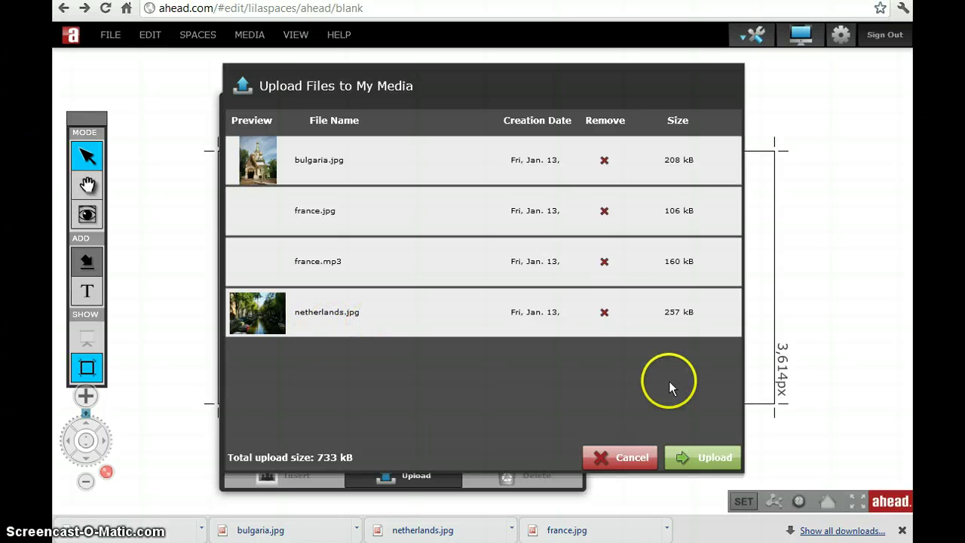
{"action": "left_click", "coordinate": [707, 456]}
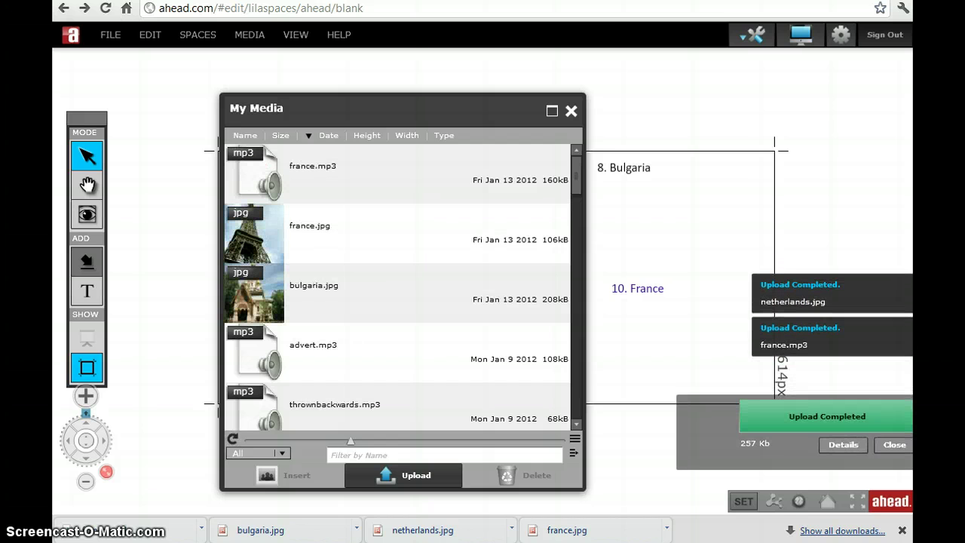
{"action": "left_click", "coordinate": [893, 444]}
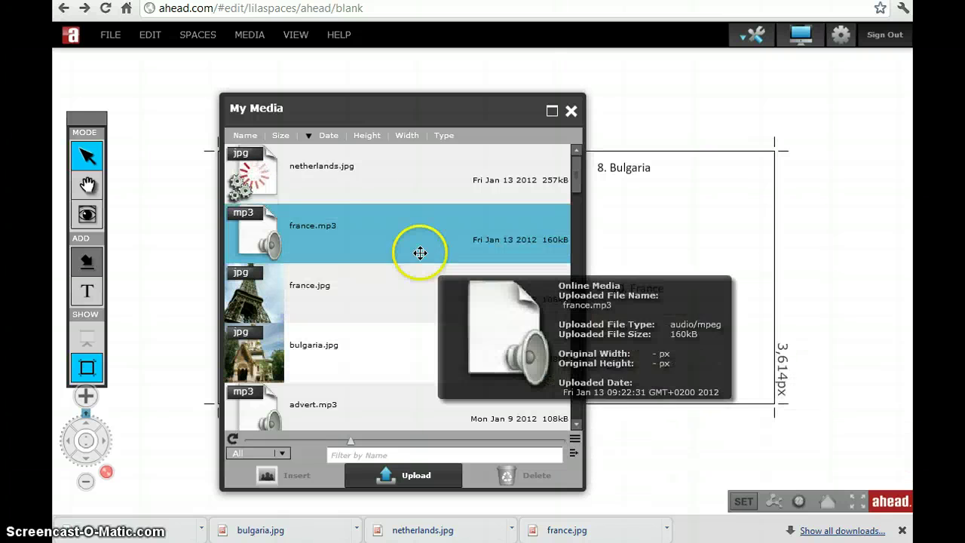
Place bulgaria.jpg from the media library on the workspace by the "8. Bulgaria" heading and close the library
{"action": "mouse_move", "coordinate": [348, 179]}
{"action": "mouse_move", "coordinate": [319, 340]}
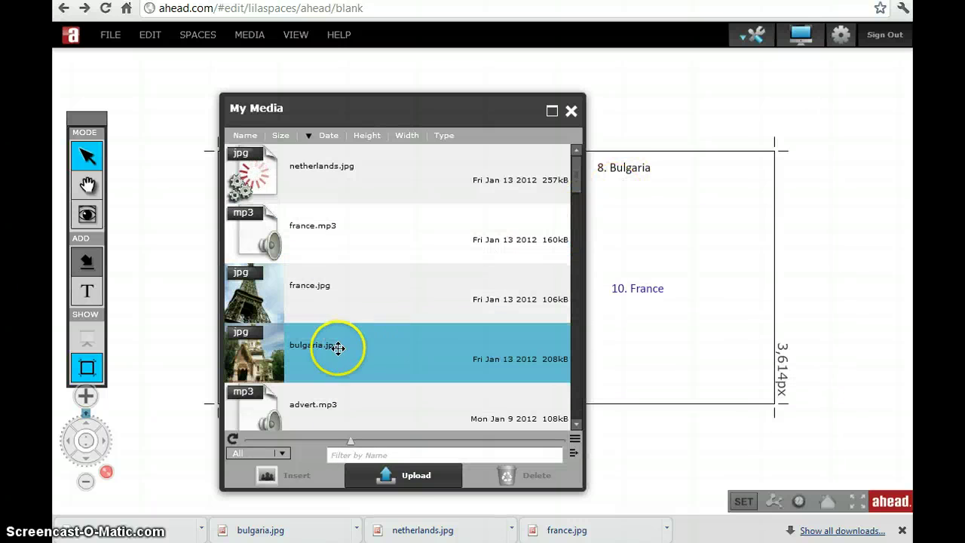
{"action": "mouse_move", "coordinate": [269, 347]}
{"action": "left_click_drag", "start_coordinate": [269, 347], "coordinate": [642, 220]}
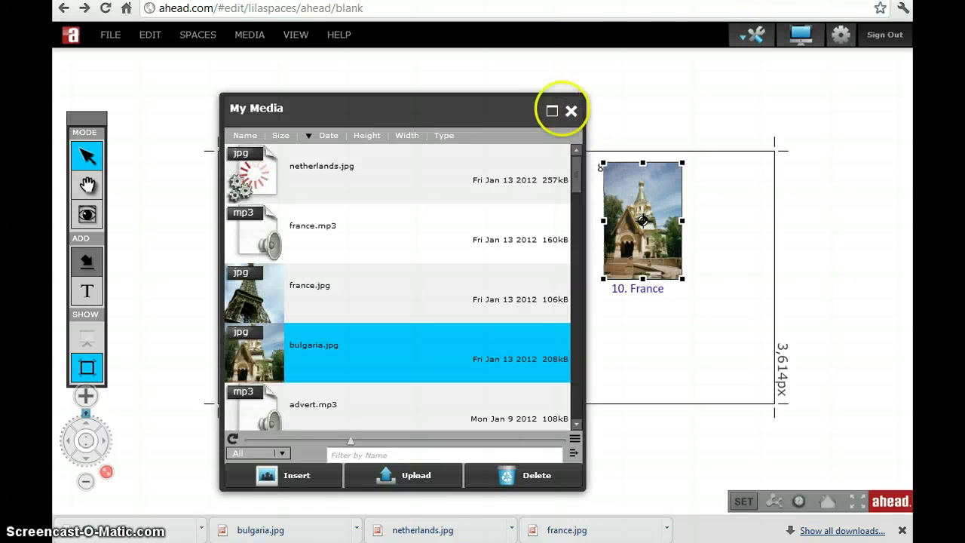
{"action": "left_click", "coordinate": [572, 111]}
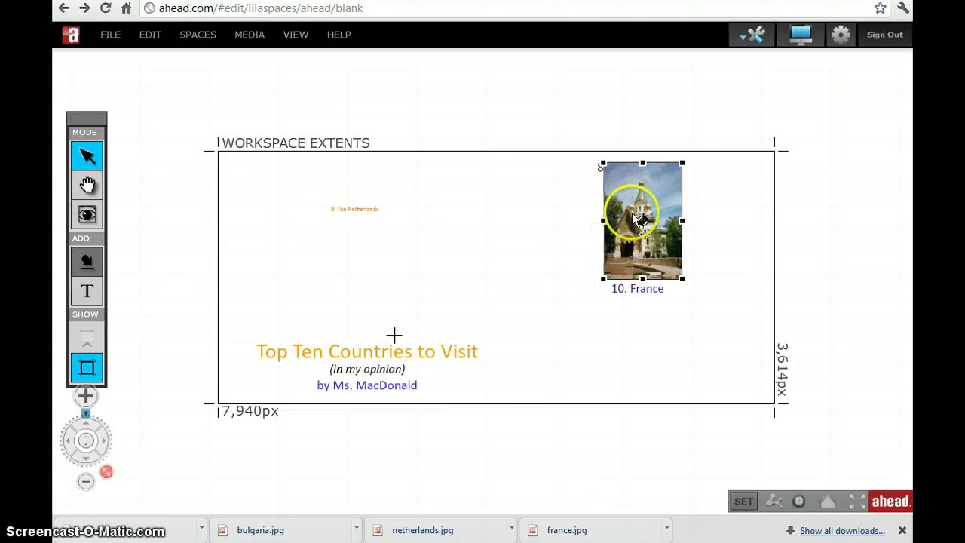
Move the "8. Bulgaria" heading higher on the workspace and position the church picture directly beneath it
{"action": "left_click_drag", "start_coordinate": [650, 213], "coordinate": [706, 207]}
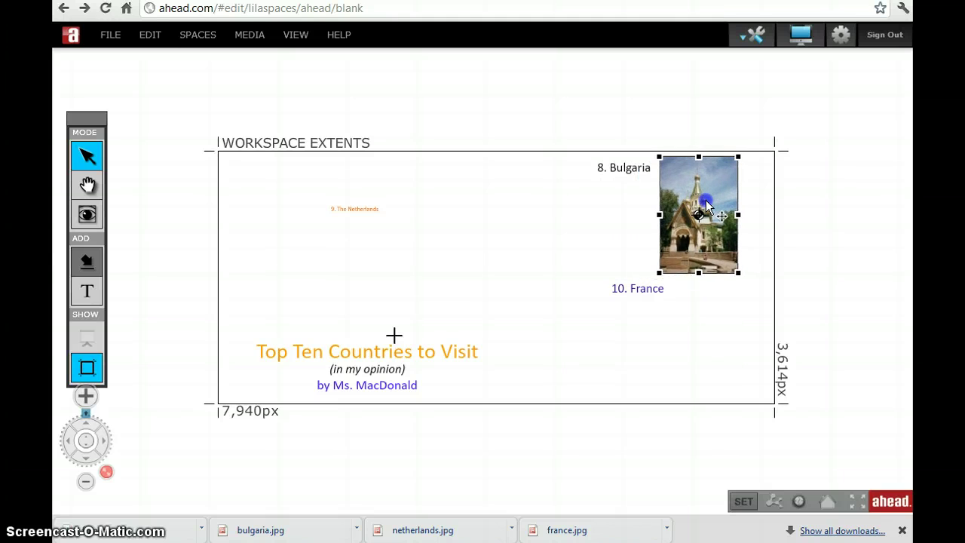
{"action": "left_click", "coordinate": [622, 168]}
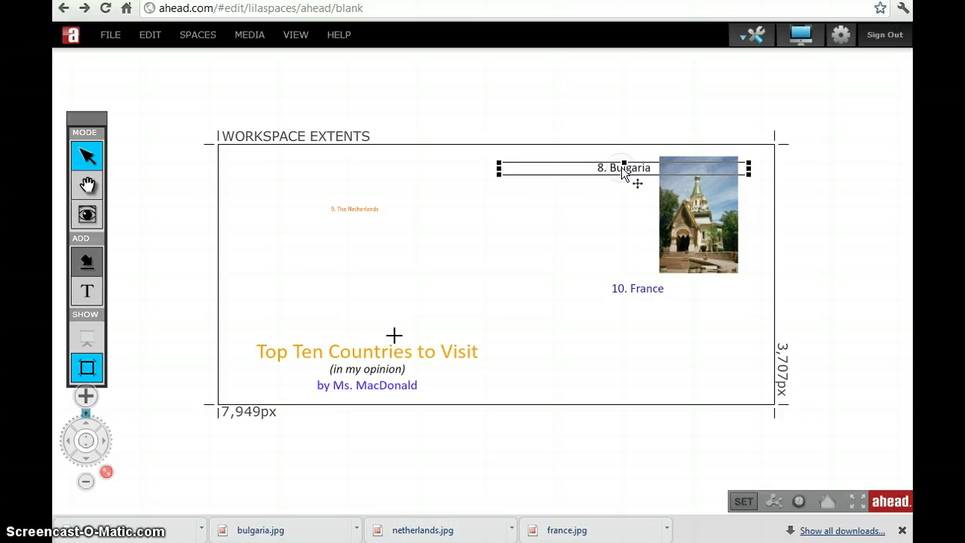
{"action": "left_click_drag", "start_coordinate": [621, 168], "coordinate": [625, 125]}
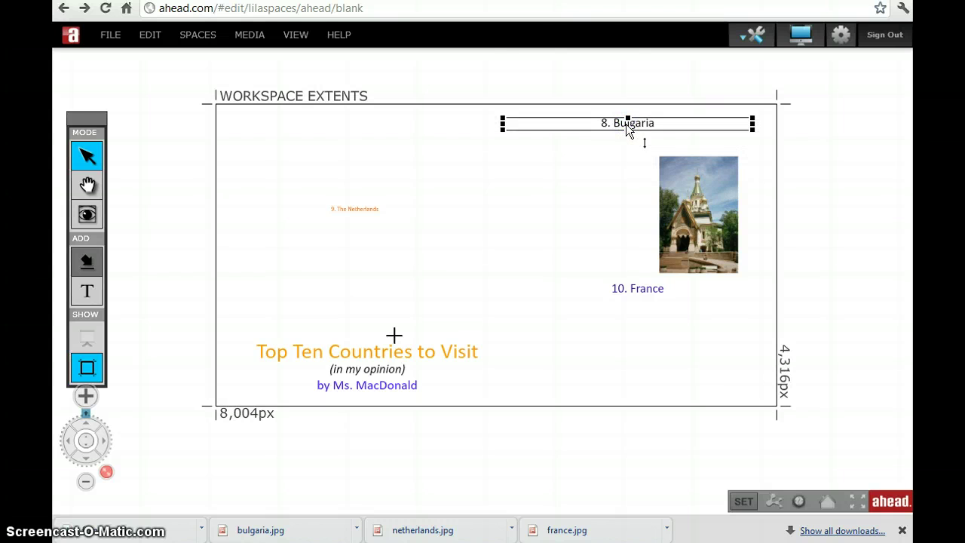
{"action": "left_click_drag", "start_coordinate": [693, 194], "coordinate": [630, 184]}
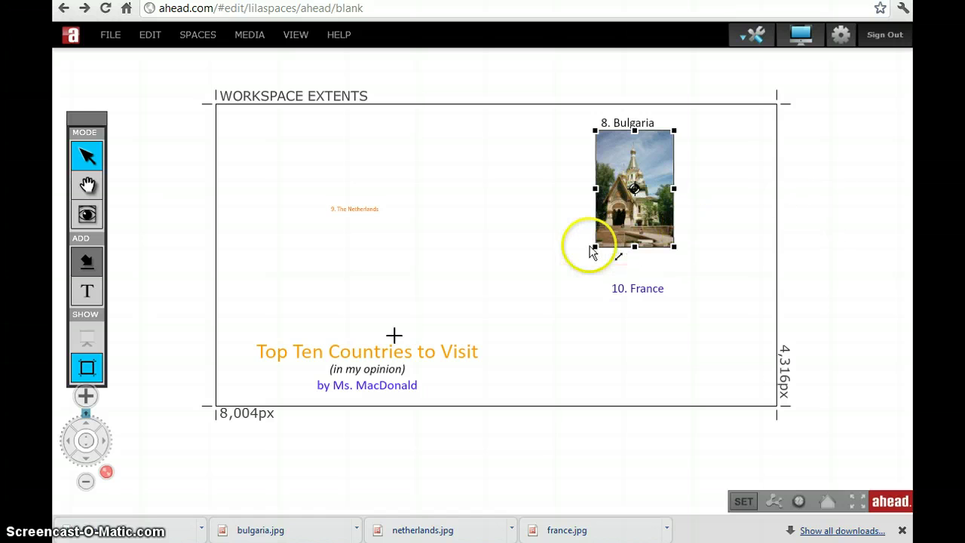
Shrink the Bulgaria picture to slightly narrower than its heading and centre it underneath
{"action": "left_click_drag", "start_coordinate": [596, 251], "coordinate": [633, 204]}
{"action": "left_click_drag", "start_coordinate": [646, 168], "coordinate": [630, 175]}
{"action": "left_click", "coordinate": [731, 225]}
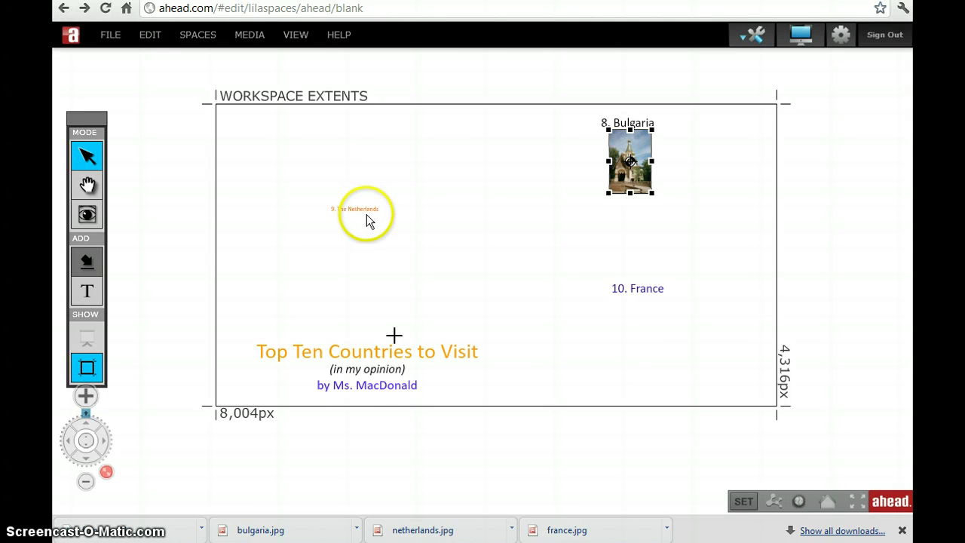
Reopen the media library, move it clear of the "9. The Netherlands" heading and try to place netherlands.jpg there
{"action": "left_click", "coordinate": [89, 262]}
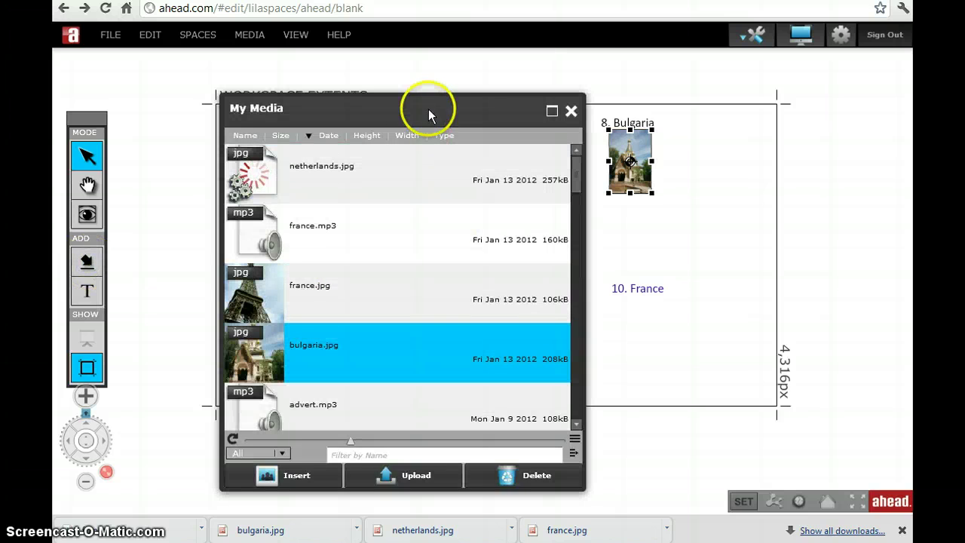
{"action": "left_click_drag", "start_coordinate": [427, 108], "coordinate": [722, 81]}
{"action": "mouse_move", "coordinate": [669, 160]}
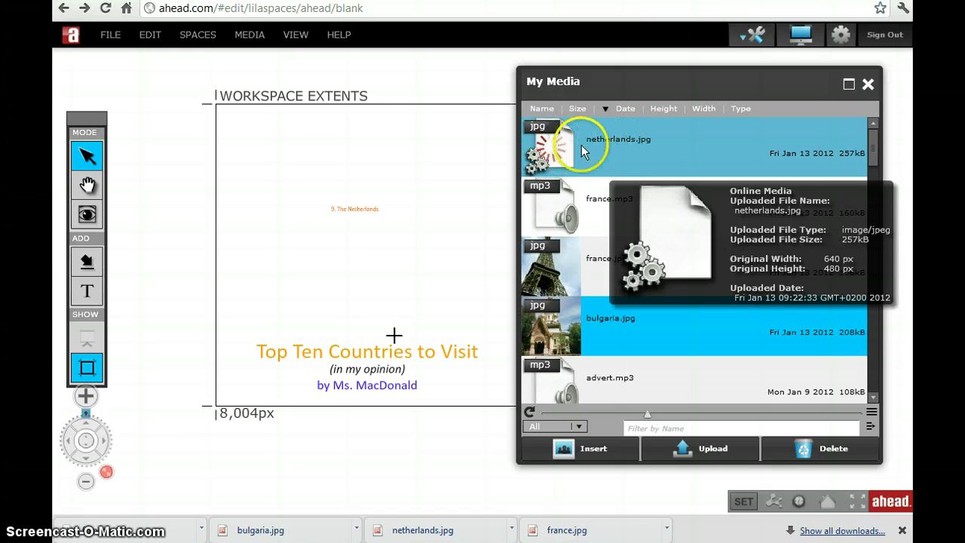
{"action": "left_click_drag", "start_coordinate": [581, 145], "coordinate": [356, 241]}
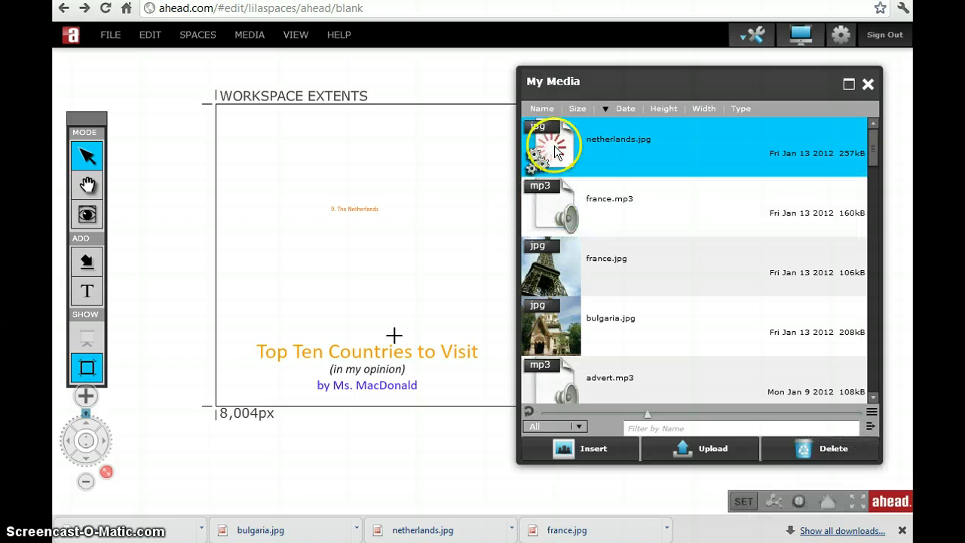
{"action": "mouse_move", "coordinate": [669, 80]}
{"action": "left_mouse_down"}
{"action": "mouse_move", "coordinate": [614, 85]}
{"action": "mouse_move", "coordinate": [678, 87]}
{"action": "left_mouse_up"}
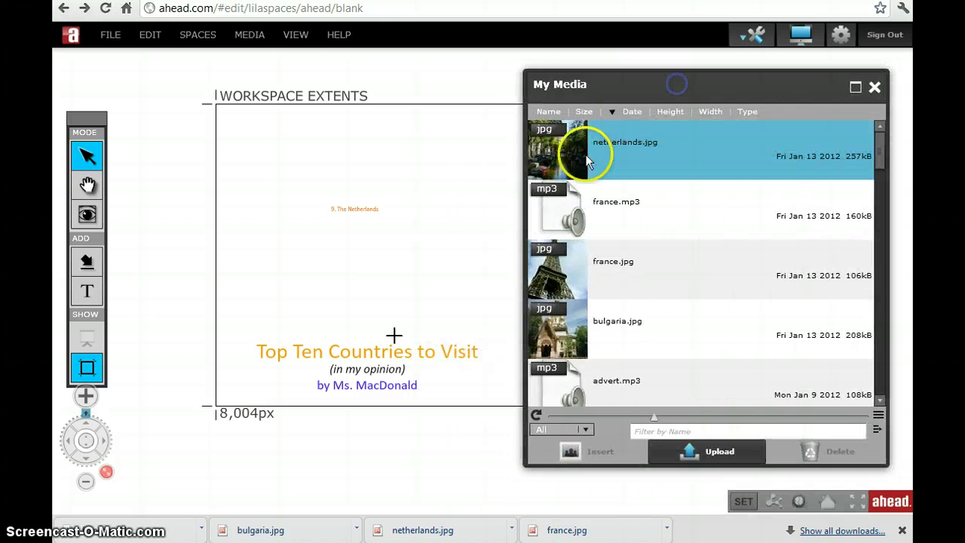
Place netherlands.jpg on the workspace, shrink it to about its heading's width and position it under "9. The Netherlands"
{"action": "left_click_drag", "start_coordinate": [572, 155], "coordinate": [368, 231]}
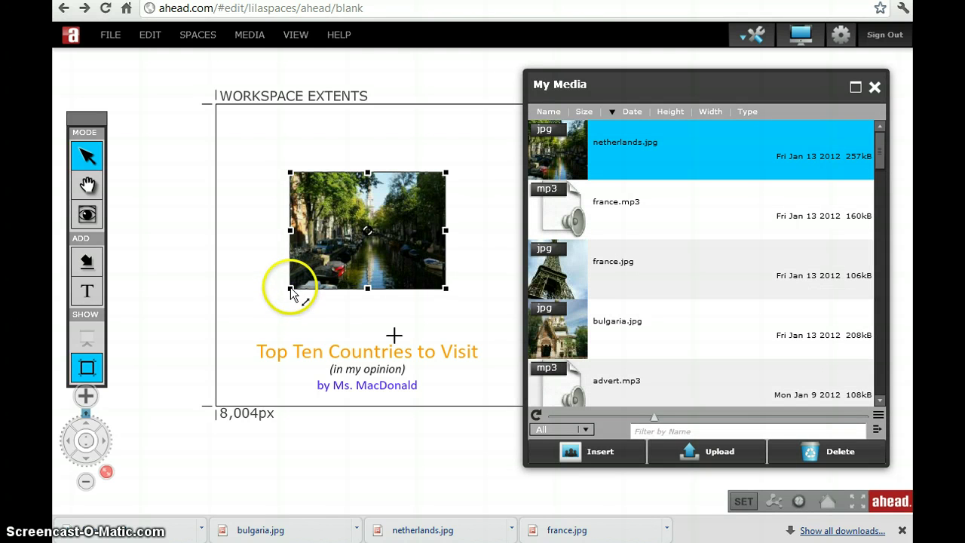
{"action": "left_click_drag", "start_coordinate": [290, 288], "coordinate": [363, 224]}
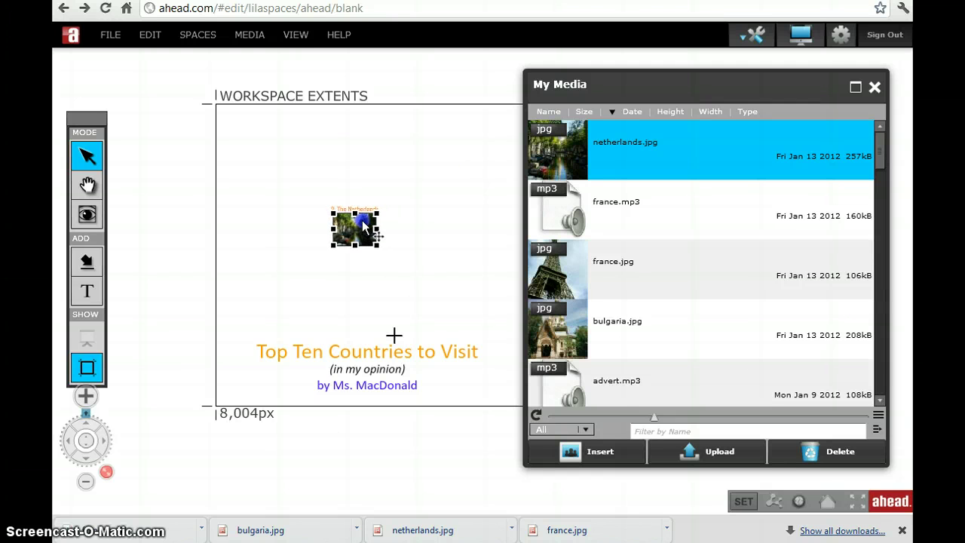
{"action": "left_click", "coordinate": [421, 249]}
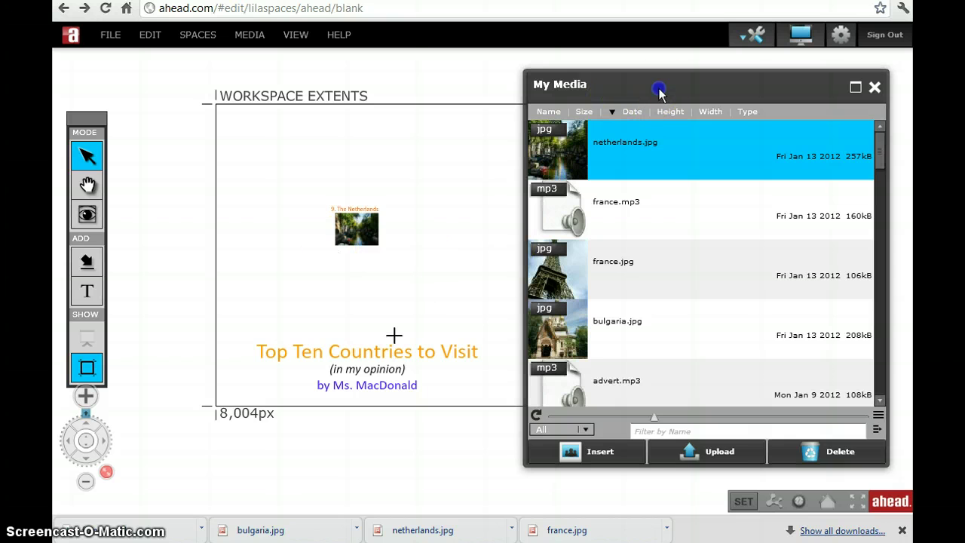
Move the media library clear of the "10. France" heading and shrink the heading to a tiny size near the workspace's right edge
{"action": "left_click_drag", "start_coordinate": [658, 91], "coordinate": [223, 64]}
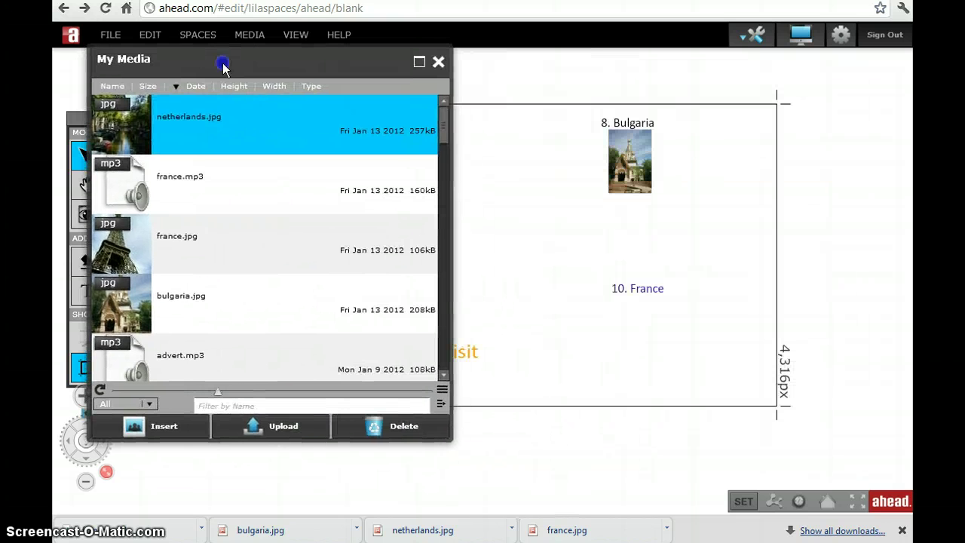
{"action": "left_click", "coordinate": [637, 289]}
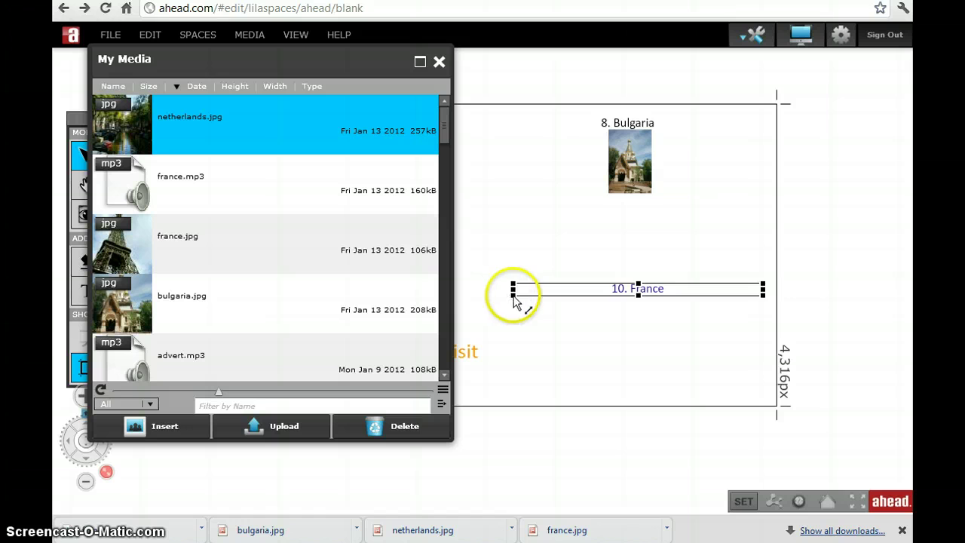
{"action": "left_click_drag", "start_coordinate": [511, 298], "coordinate": [586, 293]}
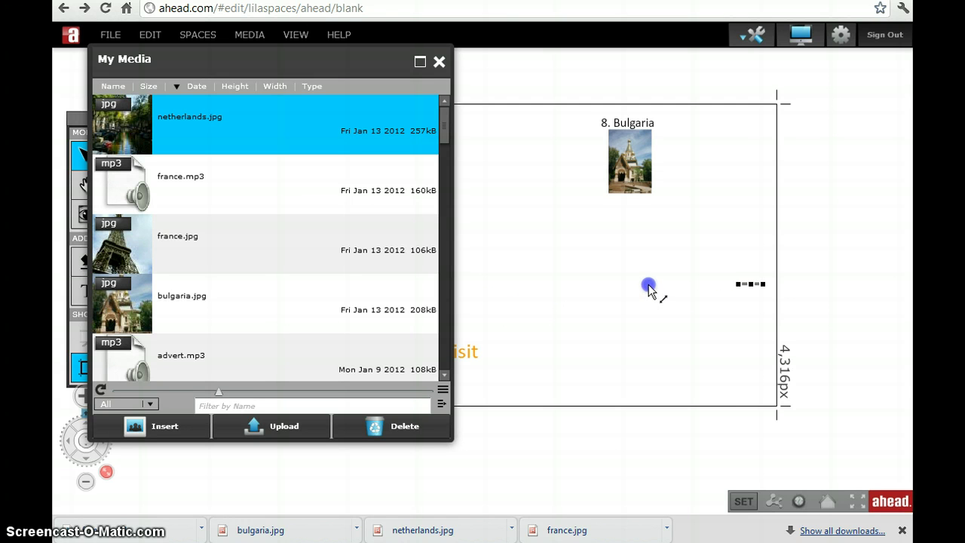
{"action": "left_click_drag", "start_coordinate": [645, 289], "coordinate": [637, 293]}
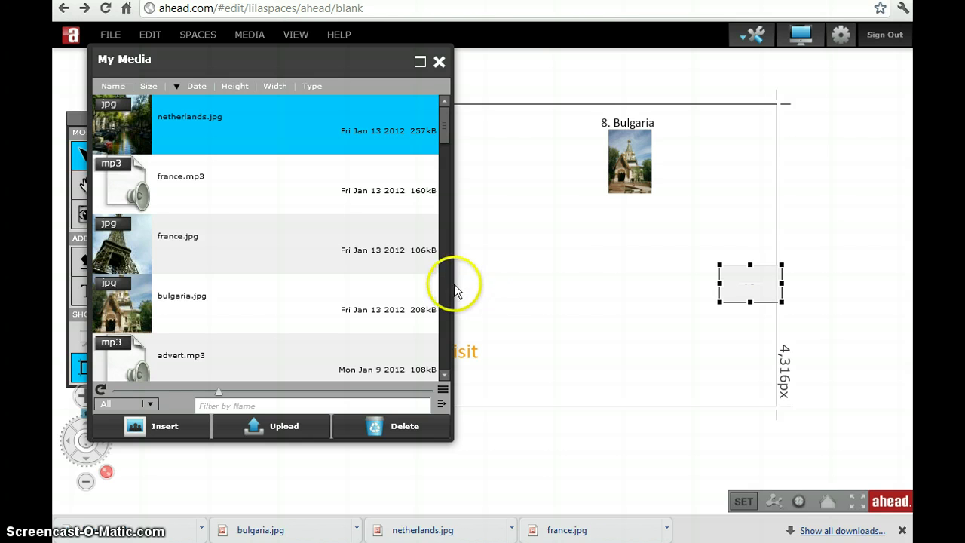
Place france.jpg on the workspace at the tiny "10. France" heading, scaled down to match it
{"action": "mouse_move", "coordinate": [251, 313]}
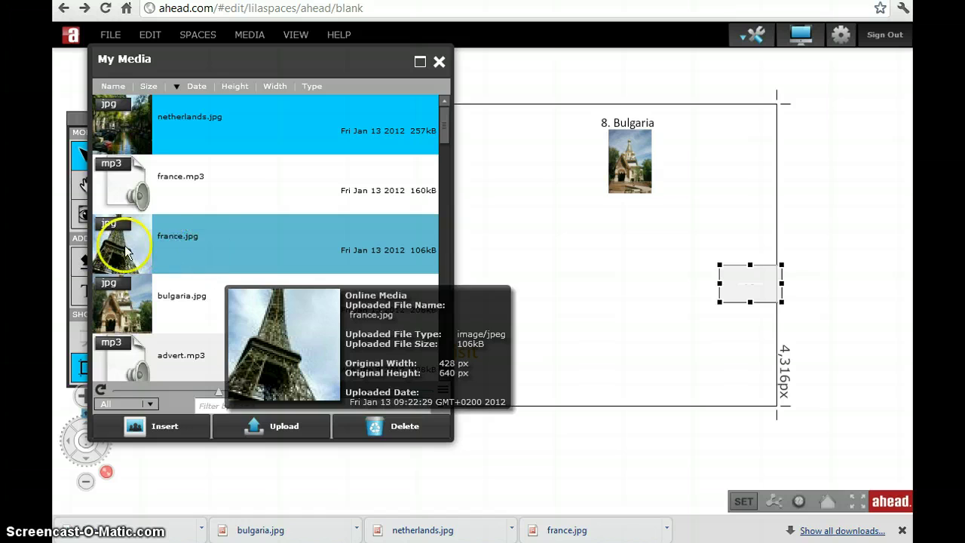
{"action": "left_click_drag", "start_coordinate": [204, 254], "coordinate": [755, 297]}
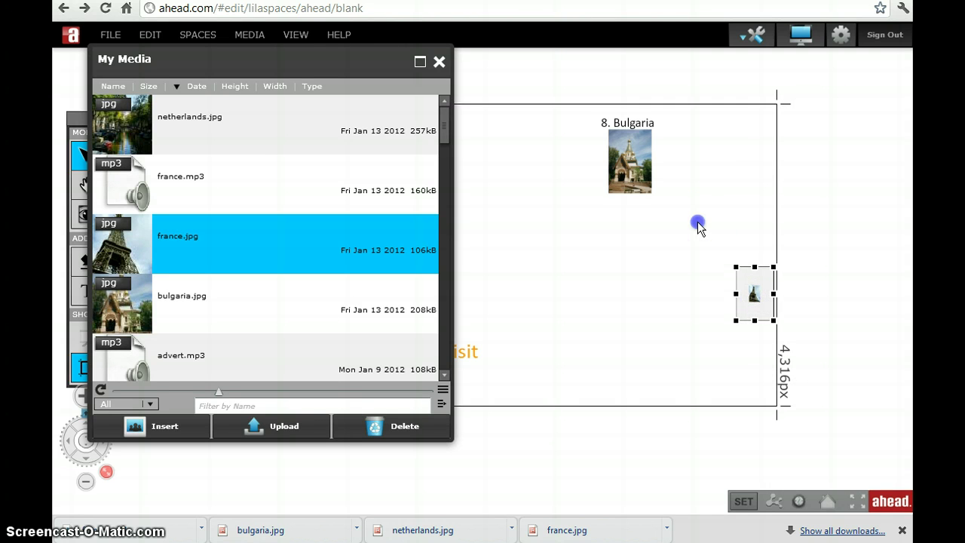
{"action": "left_click", "coordinate": [697, 222]}
{"action": "left_click", "coordinate": [755, 297]}
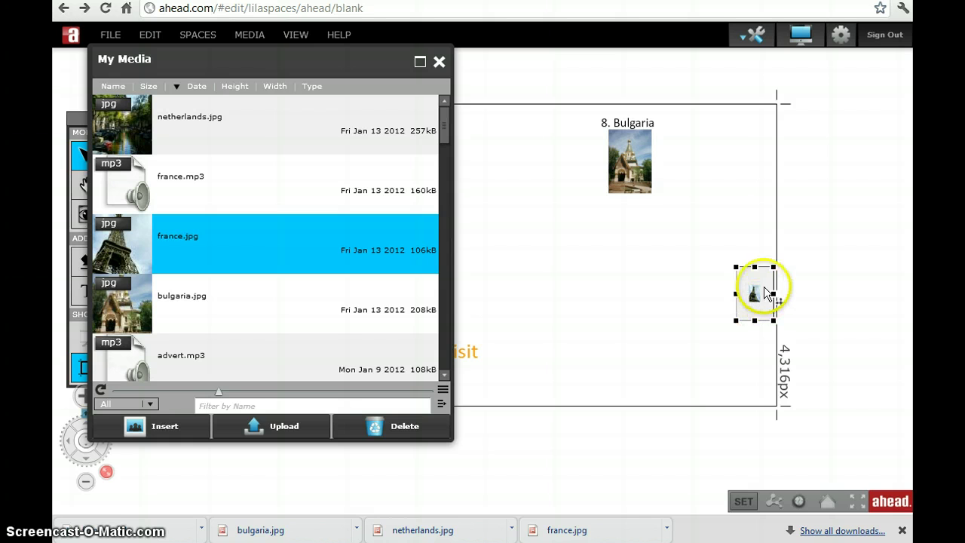
{"action": "left_click", "coordinate": [700, 275]}
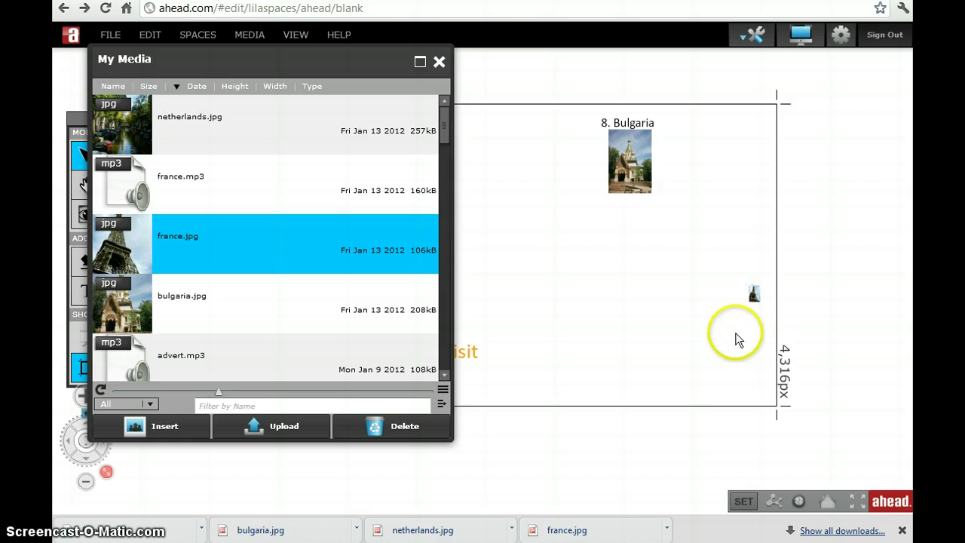
Shift the Eiffel Tower picture slightly down and towards the left so it sits below the tiny "10. France" heading
{"action": "scroll", "coordinate": [737, 338], "scroll_direction": "up", "scroll_amount": 3}
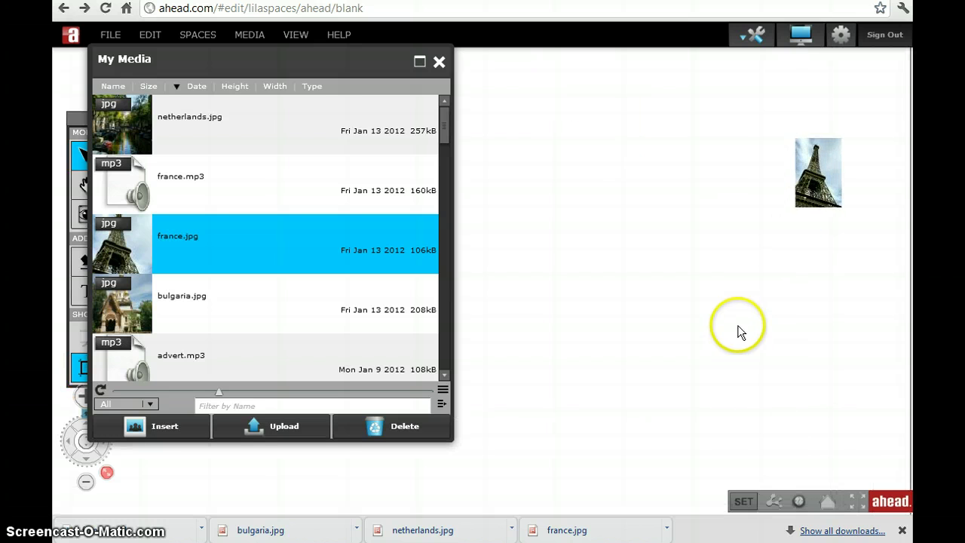
{"action": "key", "text": "space"}
{"action": "left_click_drag", "start_coordinate": [742, 269], "coordinate": [673, 372]}
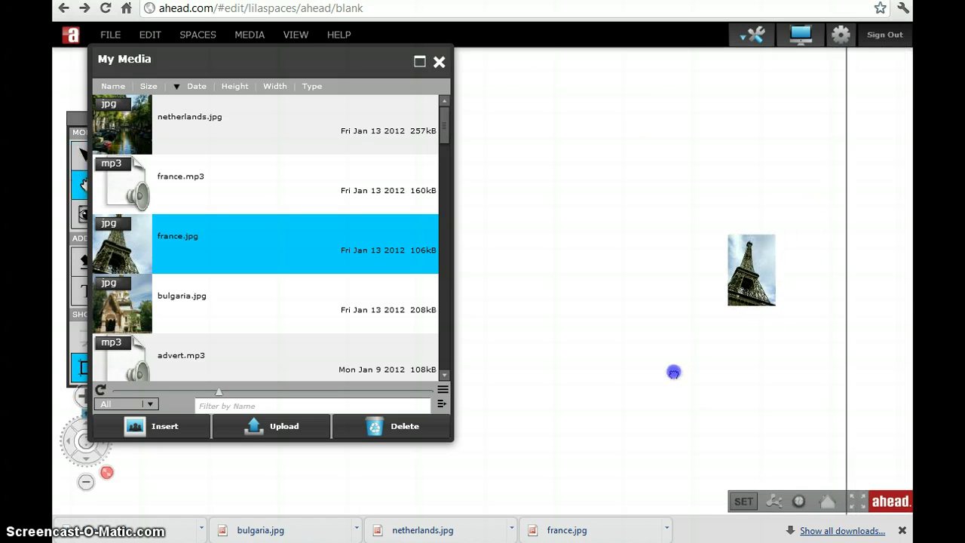
{"action": "scroll", "coordinate": [728, 318], "scroll_direction": "up", "scroll_amount": 5}
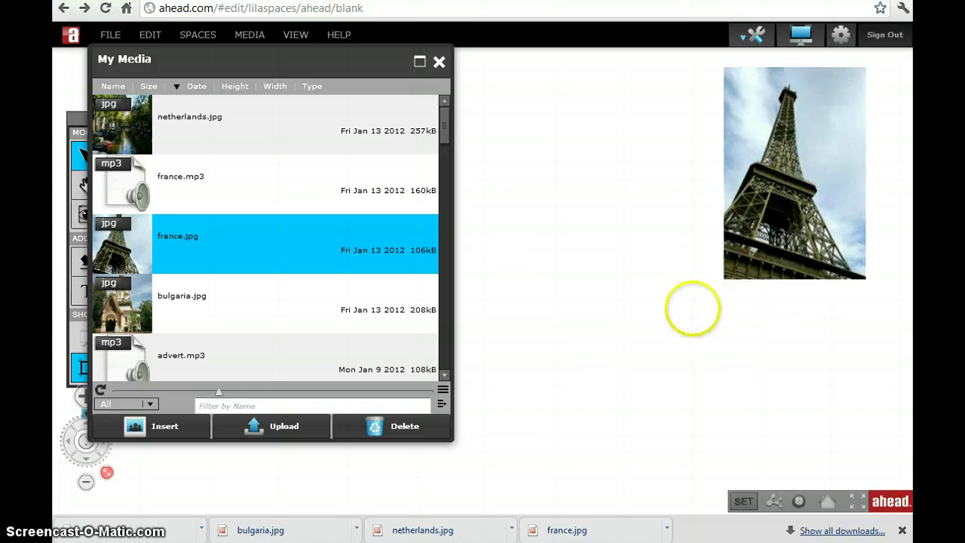
{"action": "left_click_drag", "start_coordinate": [674, 261], "coordinate": [603, 409]}
{"action": "left_click", "coordinate": [731, 278]}
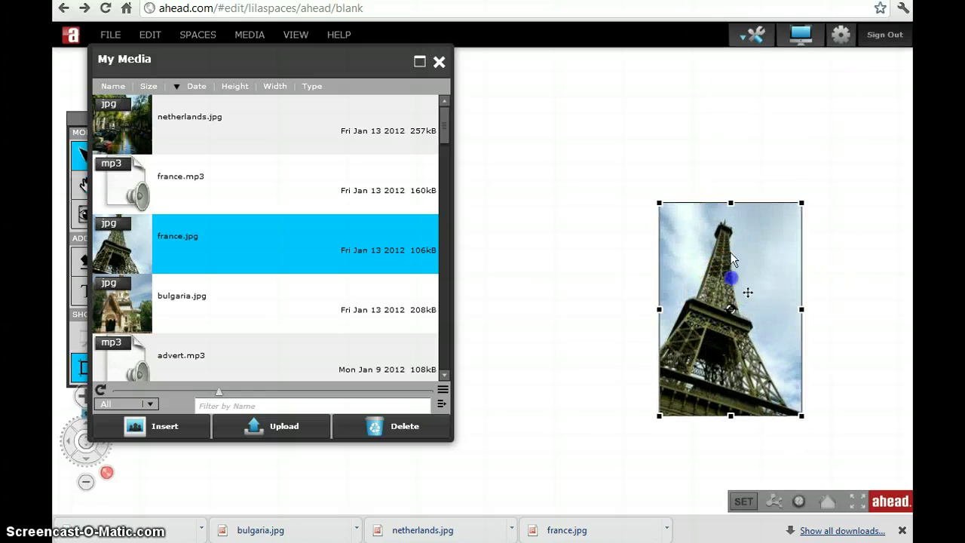
{"action": "left_click_drag", "start_coordinate": [704, 215], "coordinate": [679, 278]}
{"action": "left_click", "coordinate": [689, 202]}
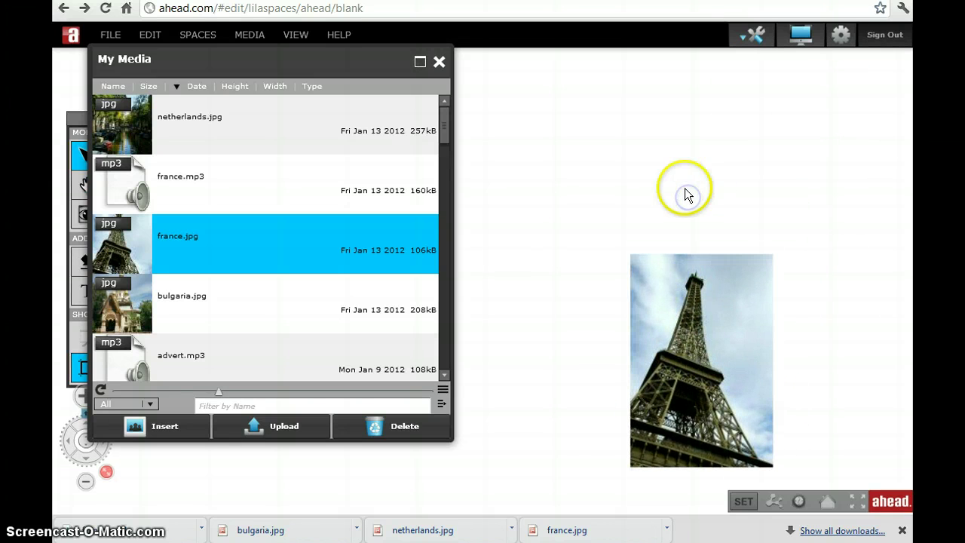
{"action": "scroll", "coordinate": [685, 186], "scroll_direction": "up", "scroll_amount": 3}
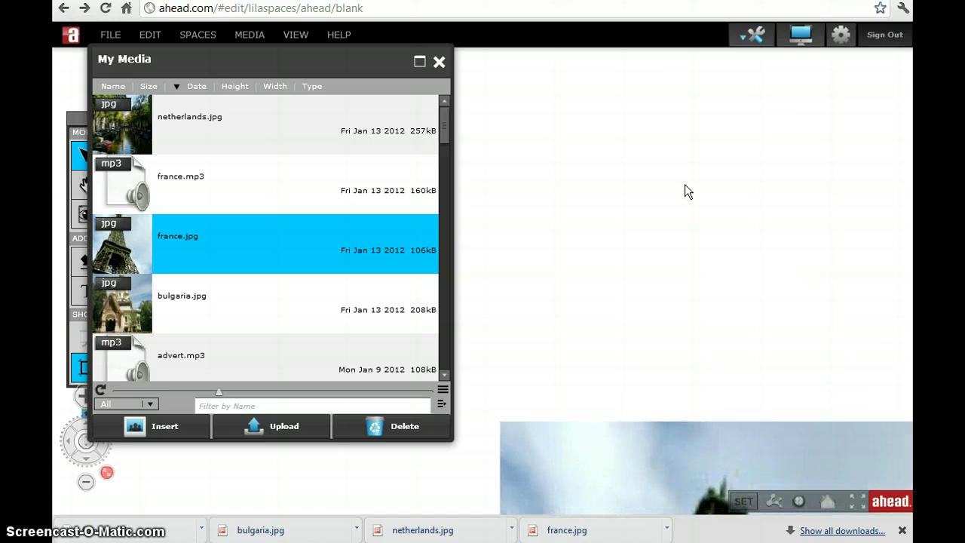
{"action": "scroll", "coordinate": [685, 184], "scroll_direction": "down", "scroll_amount": 4}
{"action": "left_click", "coordinate": [686, 198]}
{"action": "scroll", "coordinate": [687, 198], "scroll_direction": "down", "scroll_amount": 3}
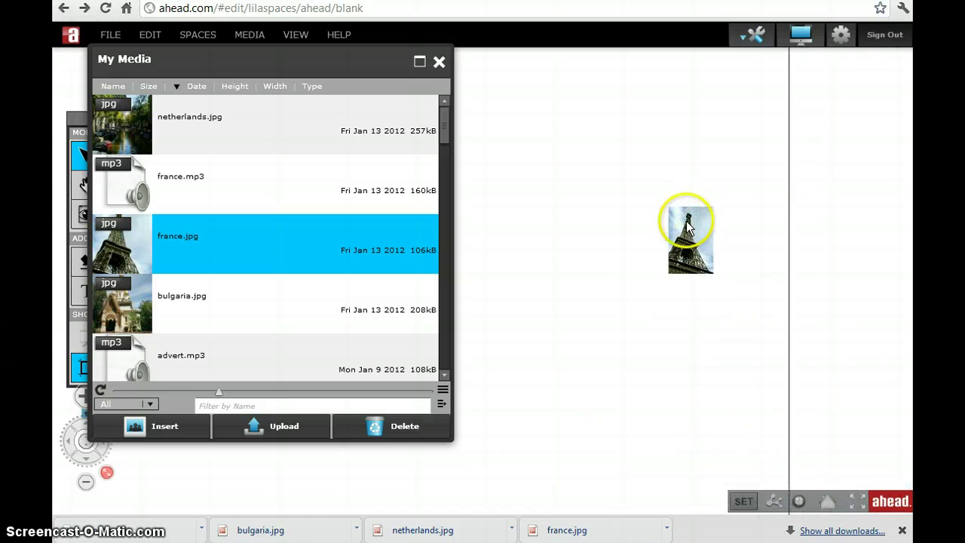
Move the "10. France" heading down to directly above the Eiffel Tower picture and shrink the picture to about three-quarters of its width
{"action": "left_click", "coordinate": [681, 217]}
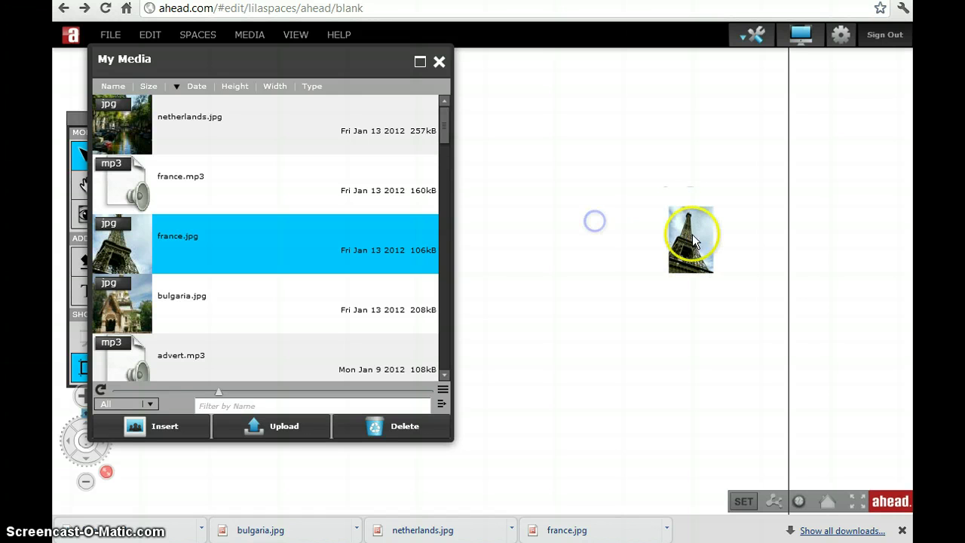
{"action": "left_click", "coordinate": [691, 234]}
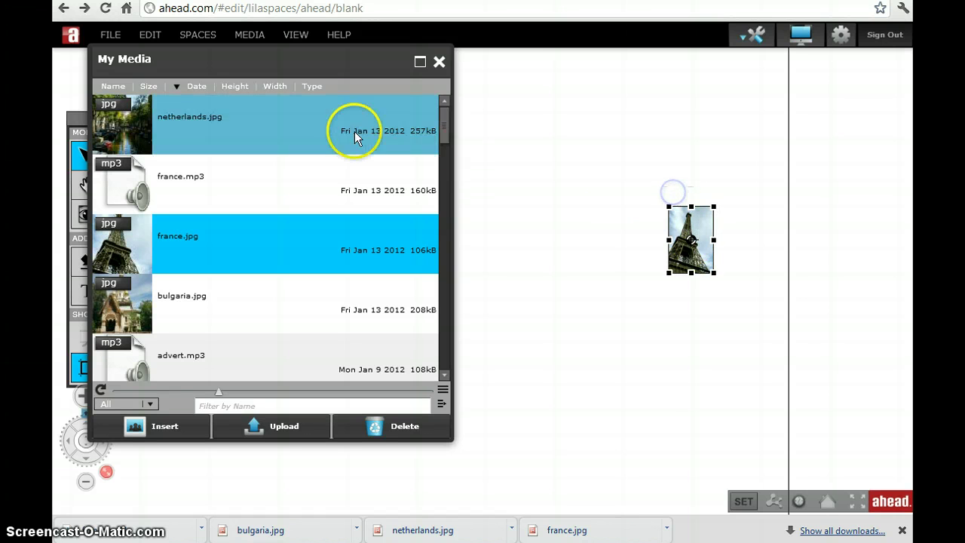
{"action": "left_click", "coordinate": [661, 120]}
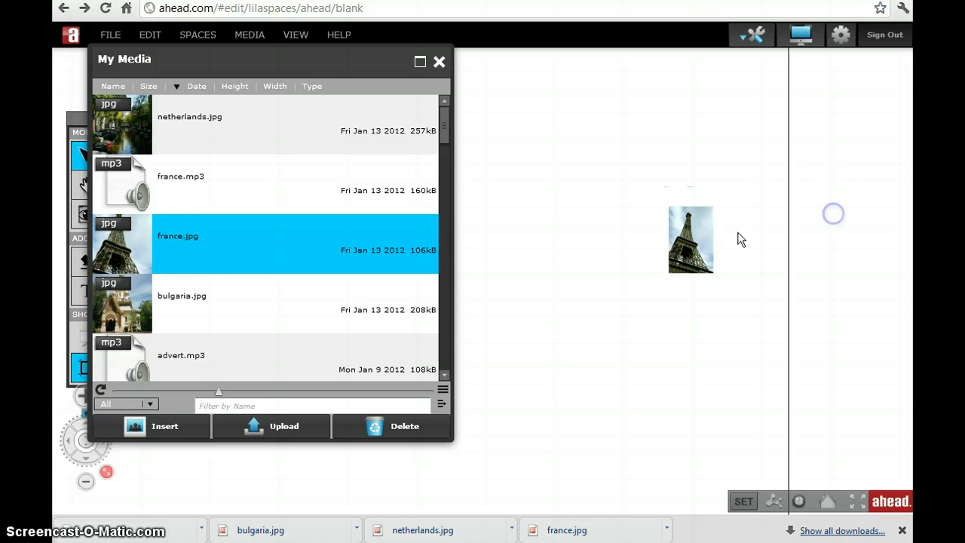
{"action": "left_click", "coordinate": [682, 186]}
{"action": "left_click_drag", "start_coordinate": [699, 187], "coordinate": [709, 201]}
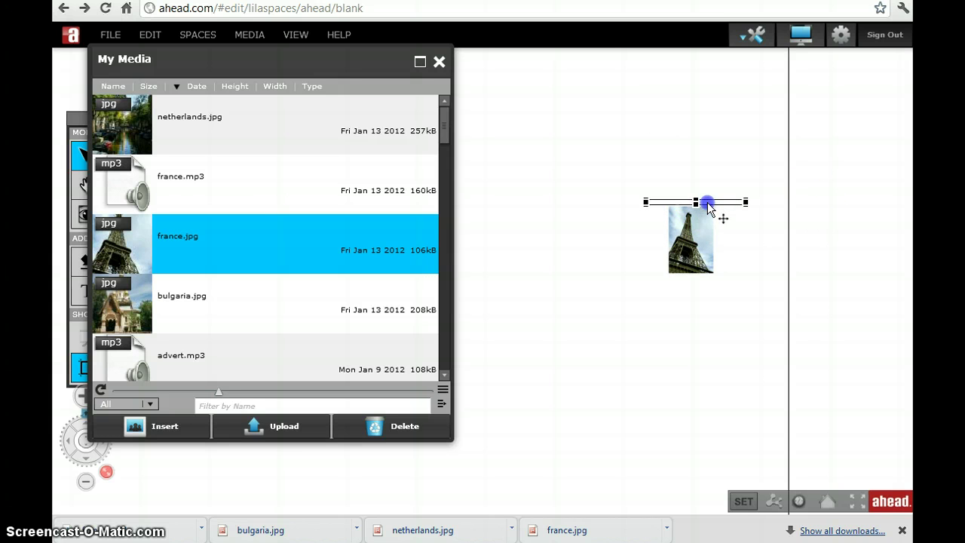
{"action": "left_click", "coordinate": [703, 347]}
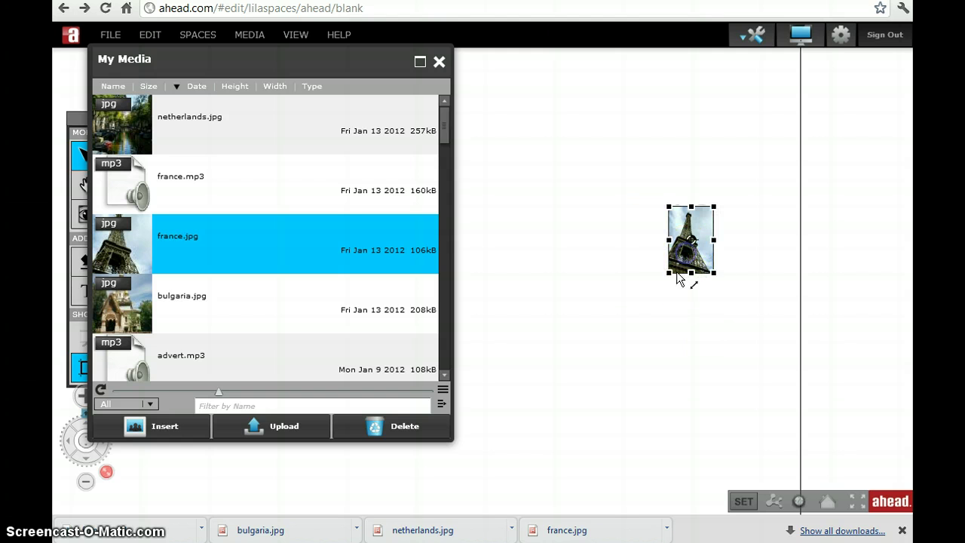
{"action": "left_click_drag", "start_coordinate": [668, 274], "coordinate": [681, 255]}
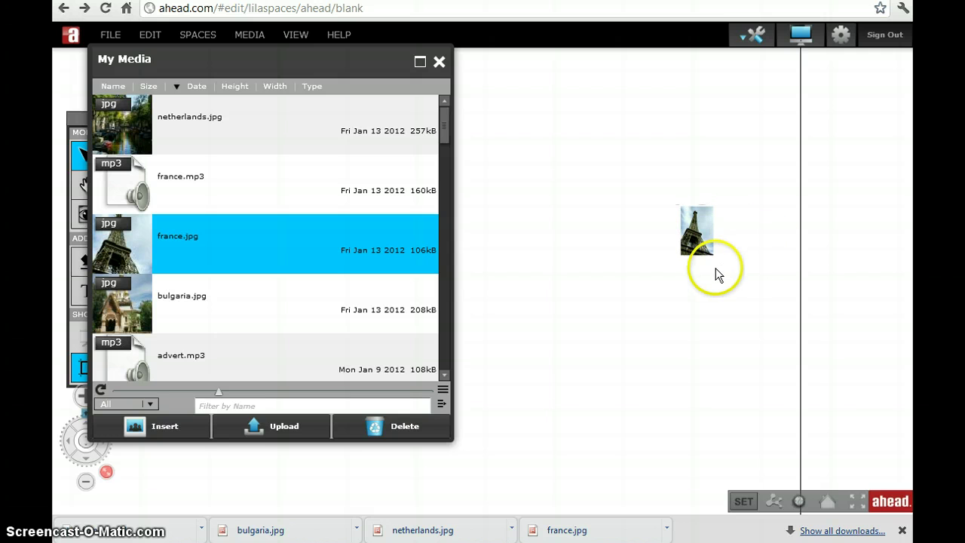
Close the media library and bring the whole workspace with all the country pictures into view
{"action": "left_click", "coordinate": [438, 63]}
{"action": "left_click", "coordinate": [624, 281]}
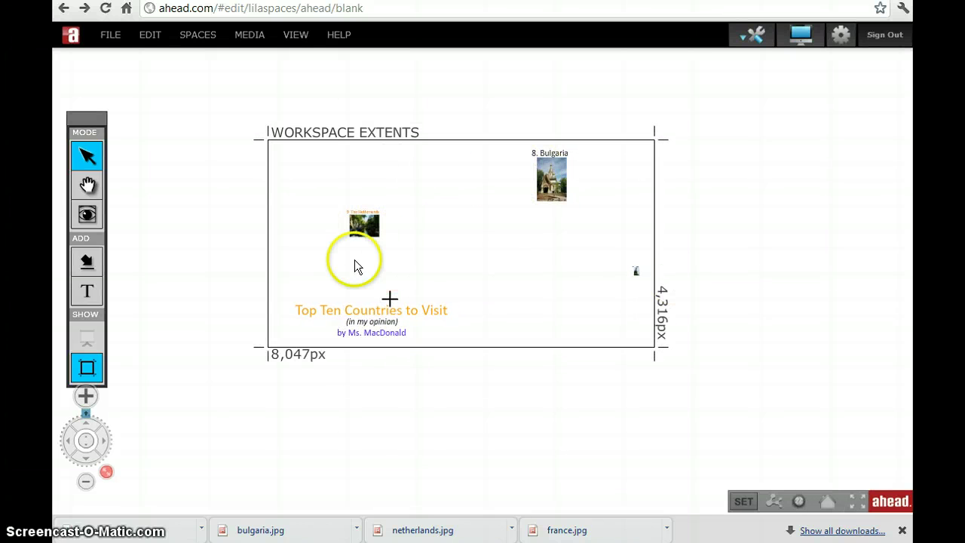
{"action": "left_click", "coordinate": [714, 314]}
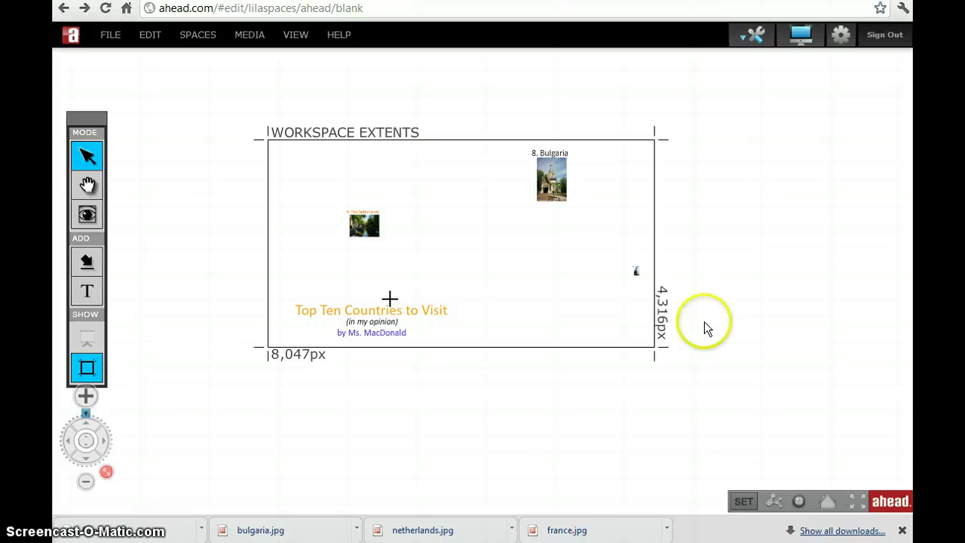